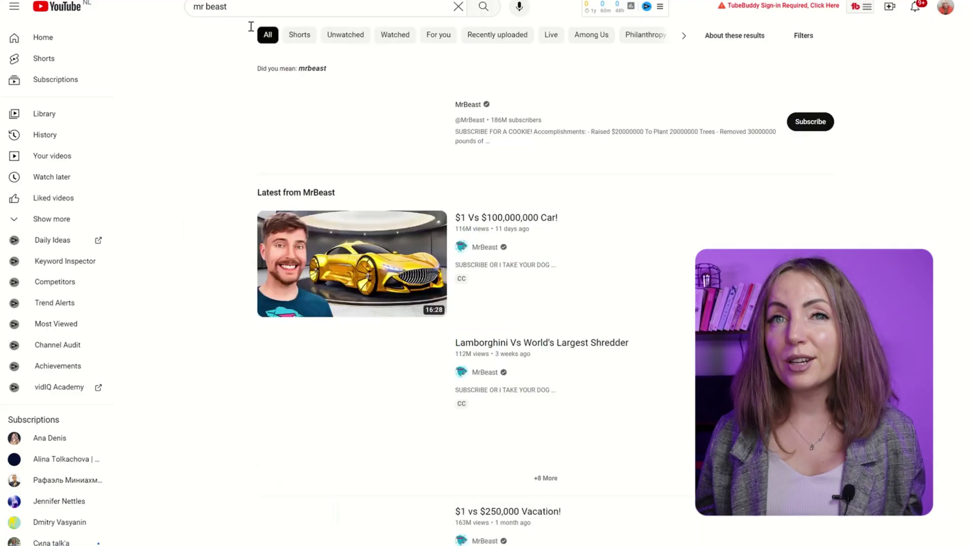
Open the MrBeast channel, stop its trailer and scroll through the page
{"action": "left_click", "coordinate": [489, 123]}
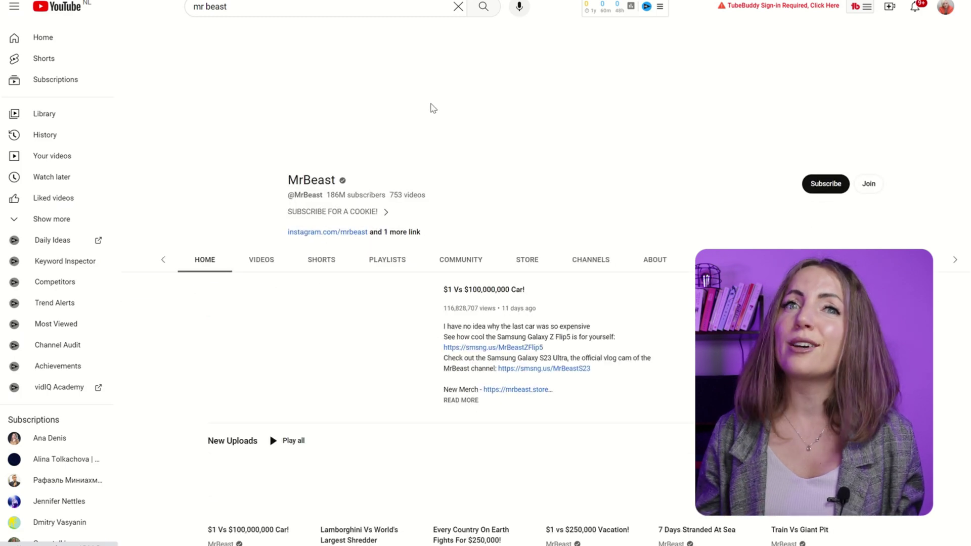
{"action": "left_click", "coordinate": [225, 400]}
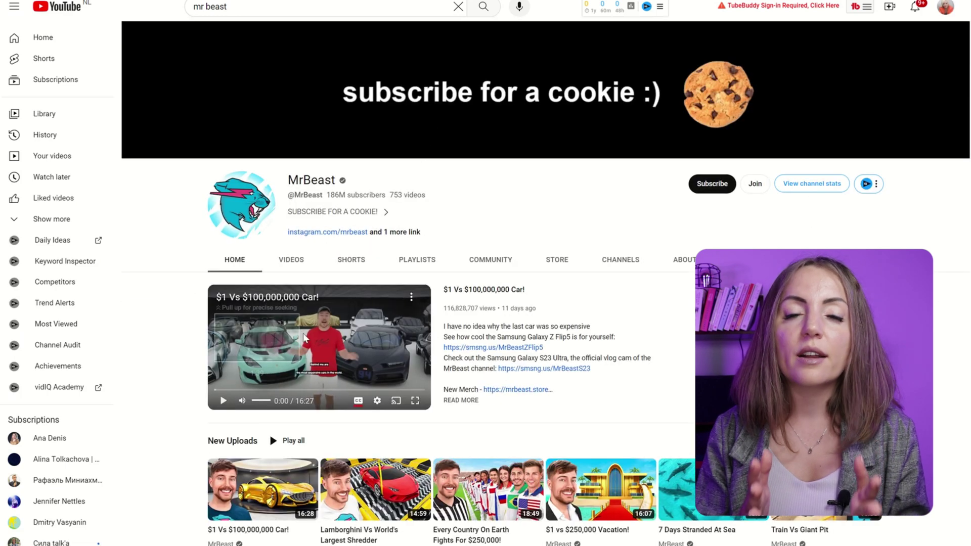
{"action": "scroll", "coordinate": [531, 227], "scroll_direction": "down", "scroll_amount": 1}
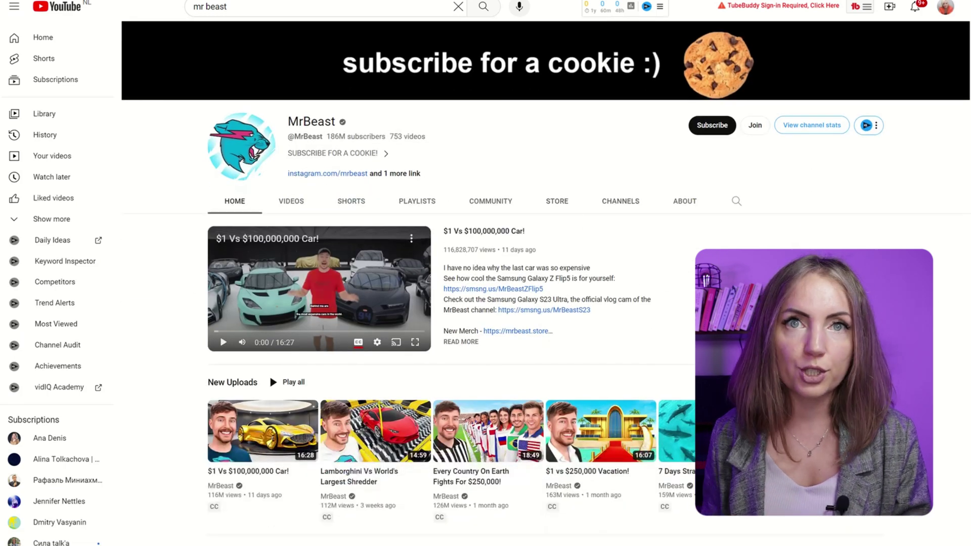
{"action": "scroll", "coordinate": [546, 283], "scroll_direction": "down", "scroll_amount": 1}
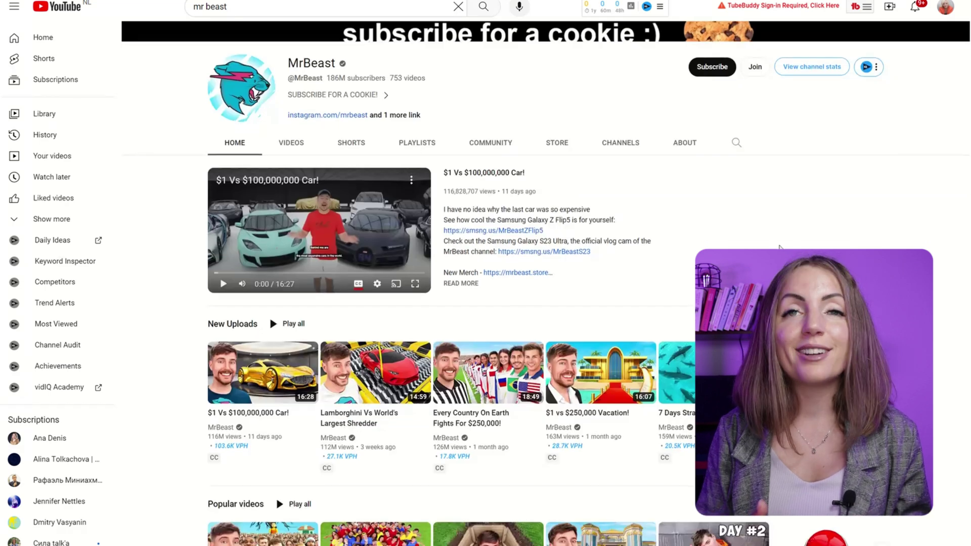
{"action": "scroll", "coordinate": [707, 225], "scroll_direction": "up", "scroll_amount": 2}
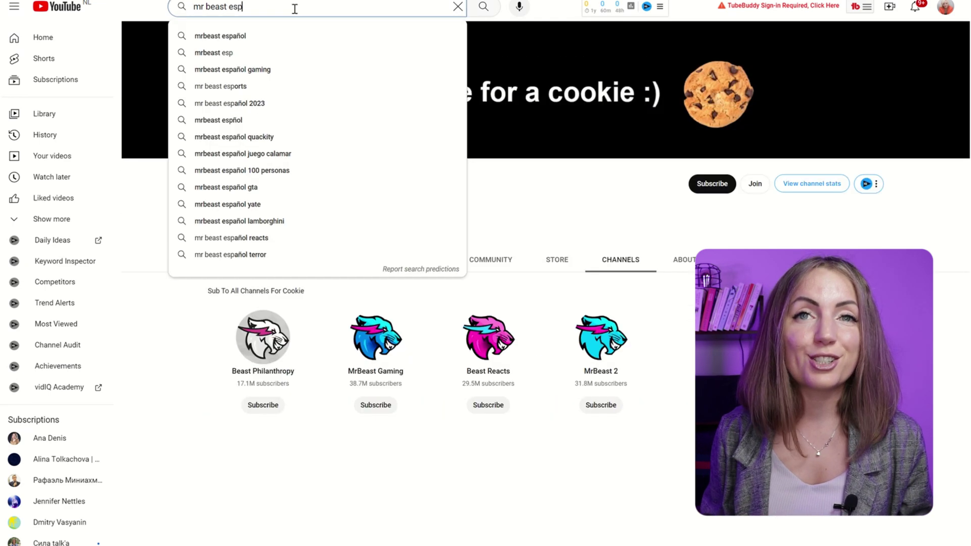
Find the MrBeast en Español channel and browse its video uploads
{"action": "left_click", "coordinate": [268, 37]}
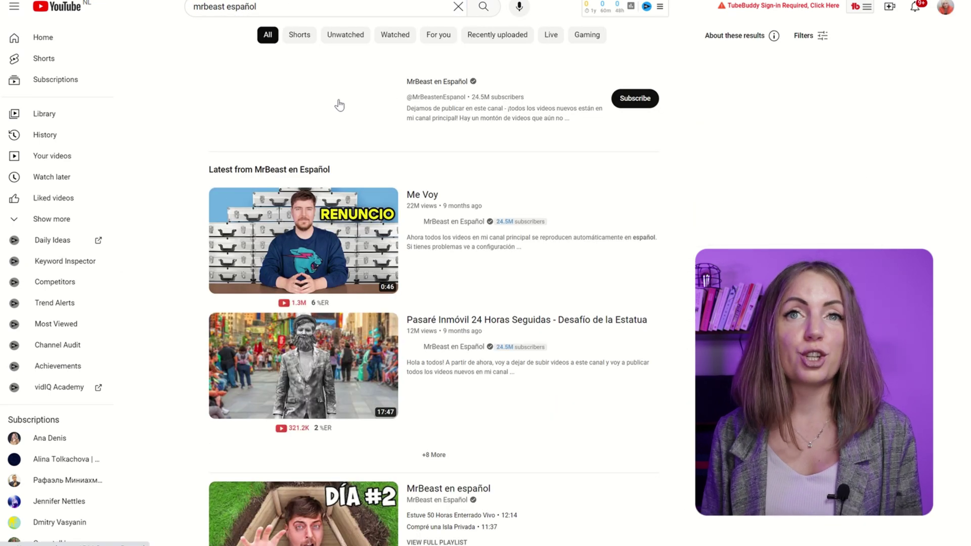
{"action": "left_click", "coordinate": [342, 104]}
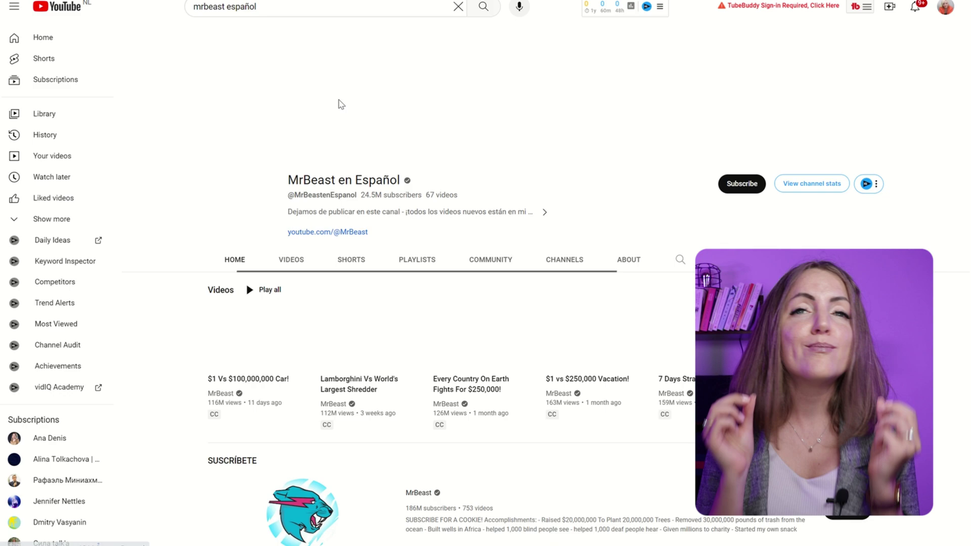
{"action": "scroll", "coordinate": [667, 165], "scroll_direction": "down", "scroll_amount": 2}
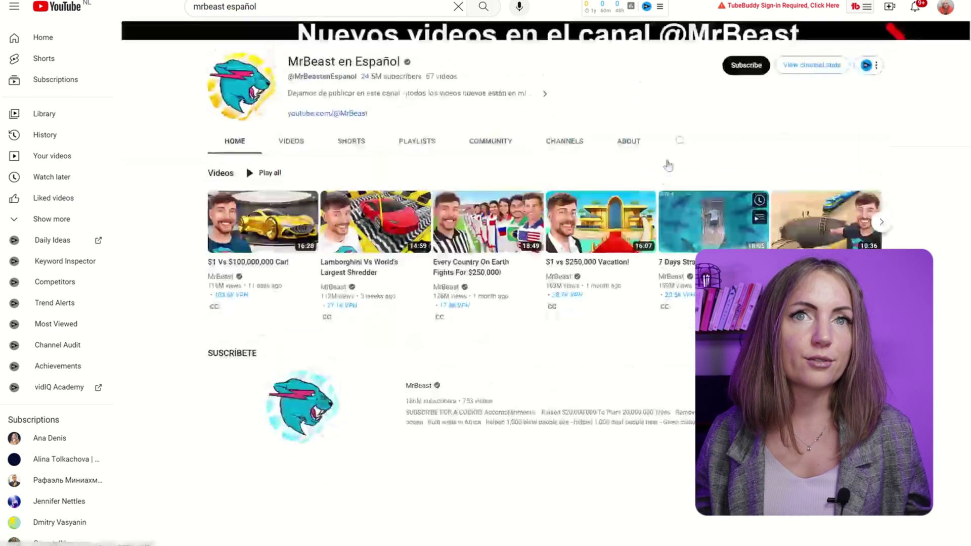
{"action": "scroll", "coordinate": [667, 165], "scroll_direction": "up", "scroll_amount": 2}
{"action": "left_click", "coordinate": [291, 259]}
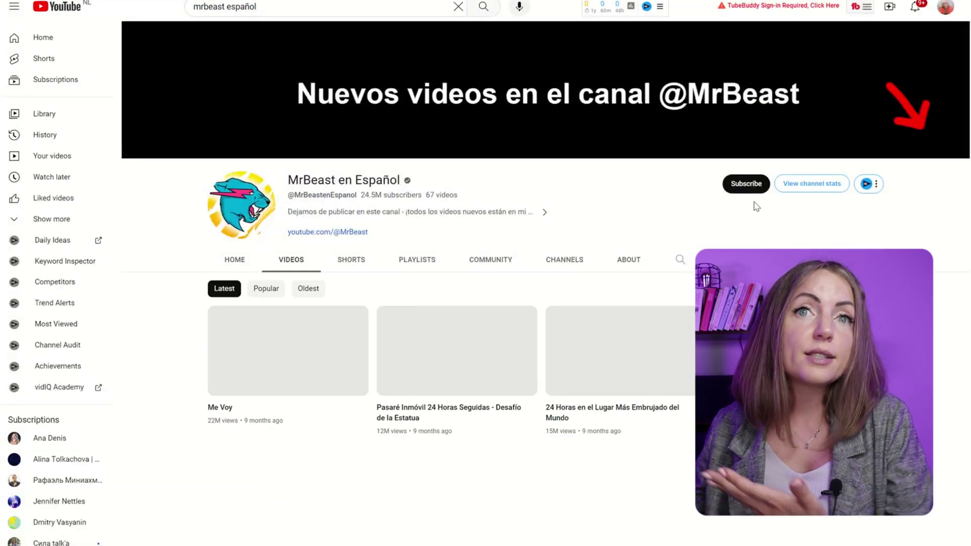
{"action": "scroll", "coordinate": [755, 206], "scroll_direction": "down", "scroll_amount": 12}
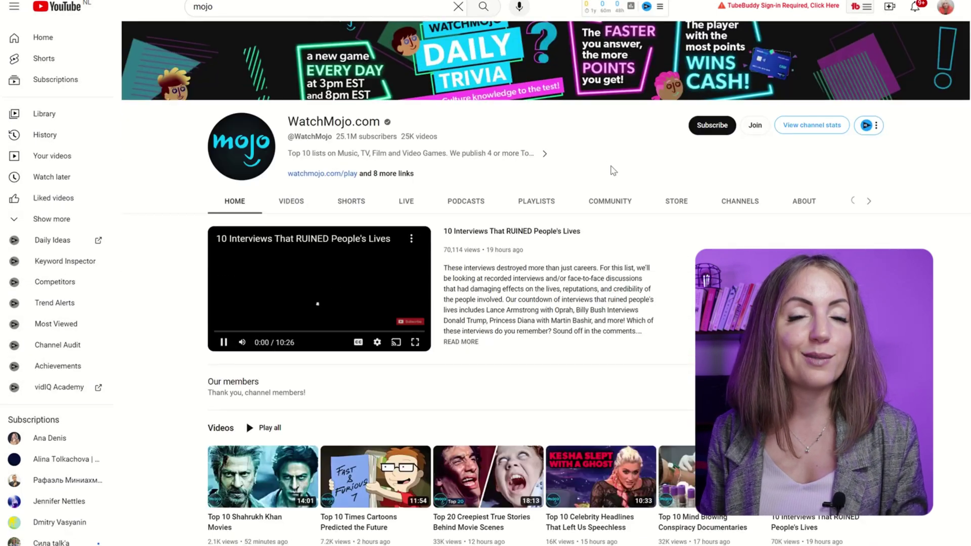
{"action": "scroll", "coordinate": [254, 347], "scroll_direction": "up", "scroll_amount": 1}
{"action": "scroll", "coordinate": [551, 170], "scroll_direction": "down", "scroll_amount": 1}
{"action": "scroll", "coordinate": [598, 143], "scroll_direction": "up", "scroll_amount": 1}
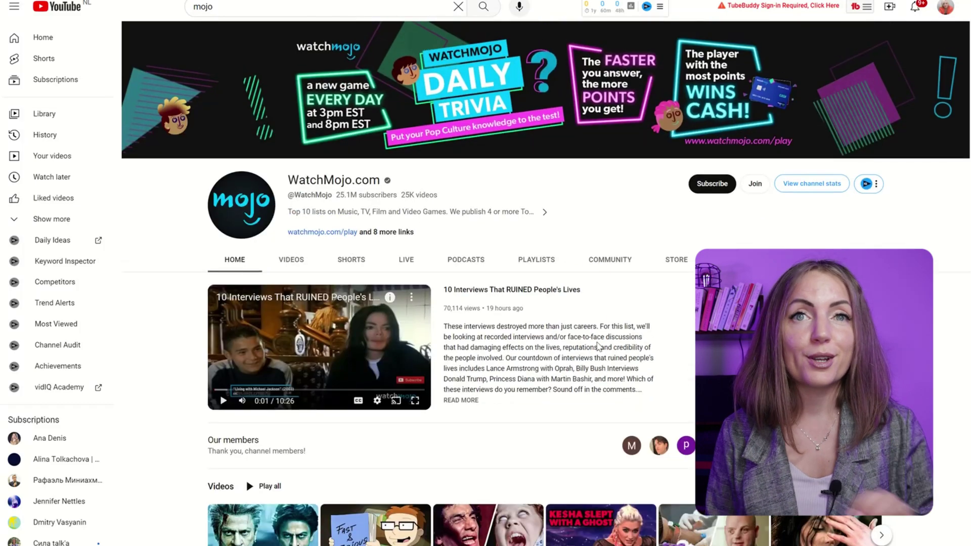
Show WatchMojo.com's featured grid of regional WatchMojo channels
{"action": "scroll", "coordinate": [627, 304], "scroll_direction": "down", "scroll_amount": 6}
{"action": "scroll", "coordinate": [652, 302], "scroll_direction": "down", "scroll_amount": 6}
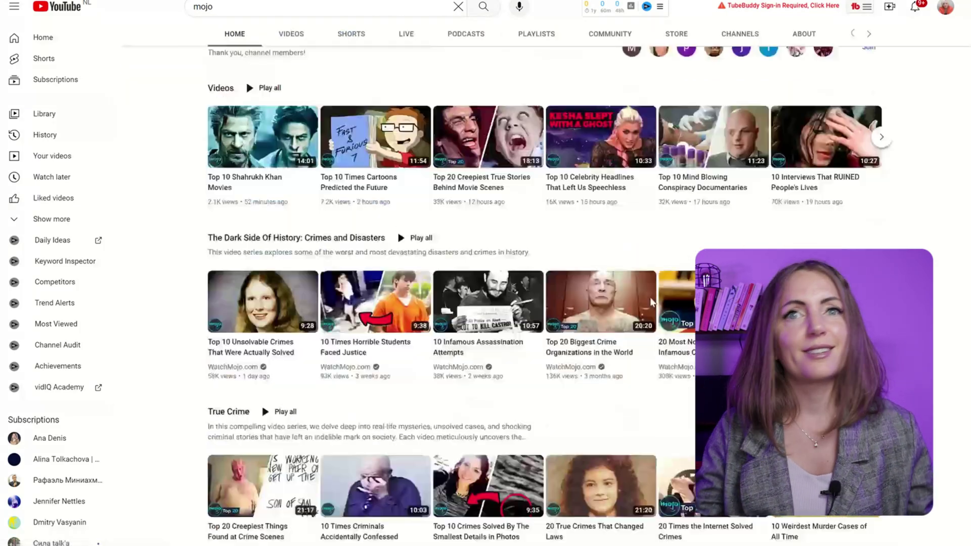
{"action": "scroll", "coordinate": [662, 298], "scroll_direction": "down", "scroll_amount": 3}
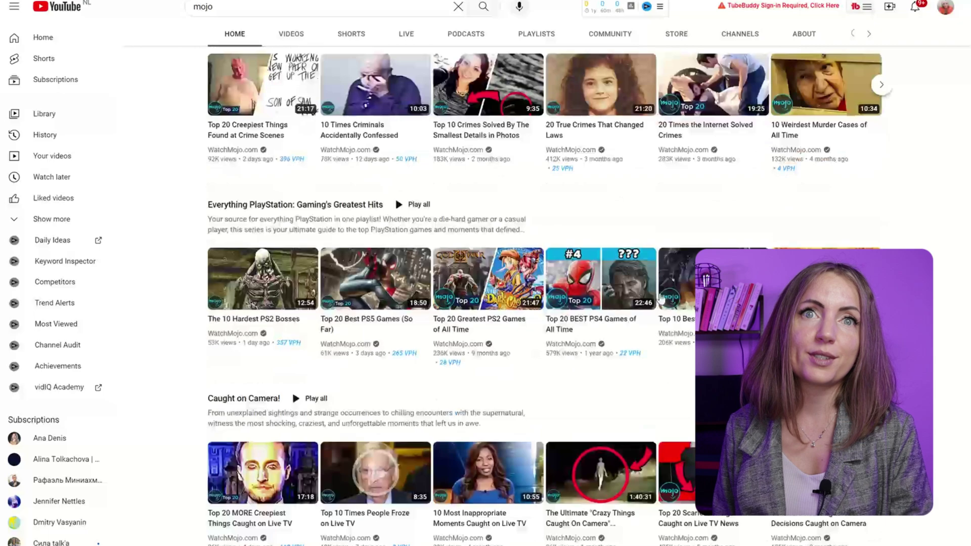
{"action": "scroll", "coordinate": [662, 298], "scroll_direction": "up", "scroll_amount": 15}
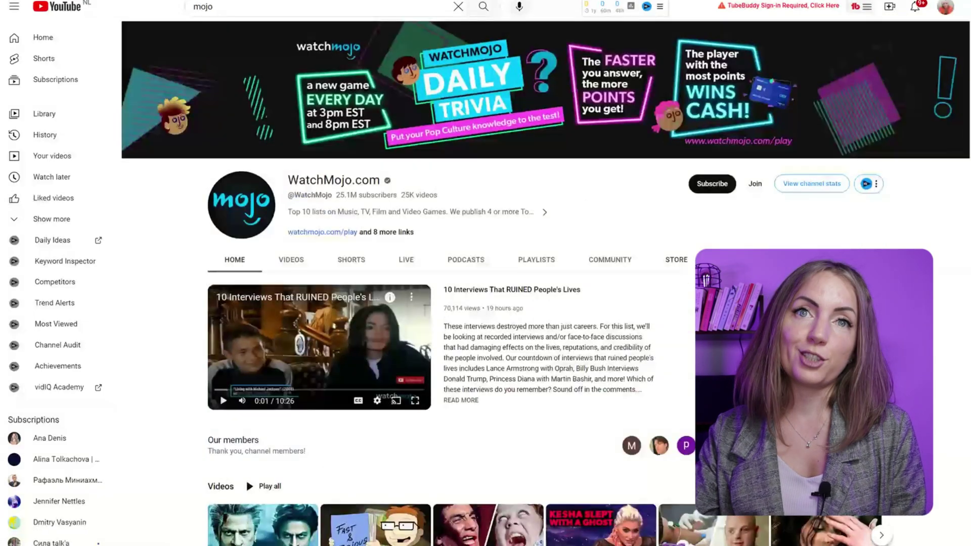
{"action": "left_click", "coordinate": [740, 259]}
{"action": "scroll", "coordinate": [777, 176], "scroll_direction": "down", "scroll_amount": 9}
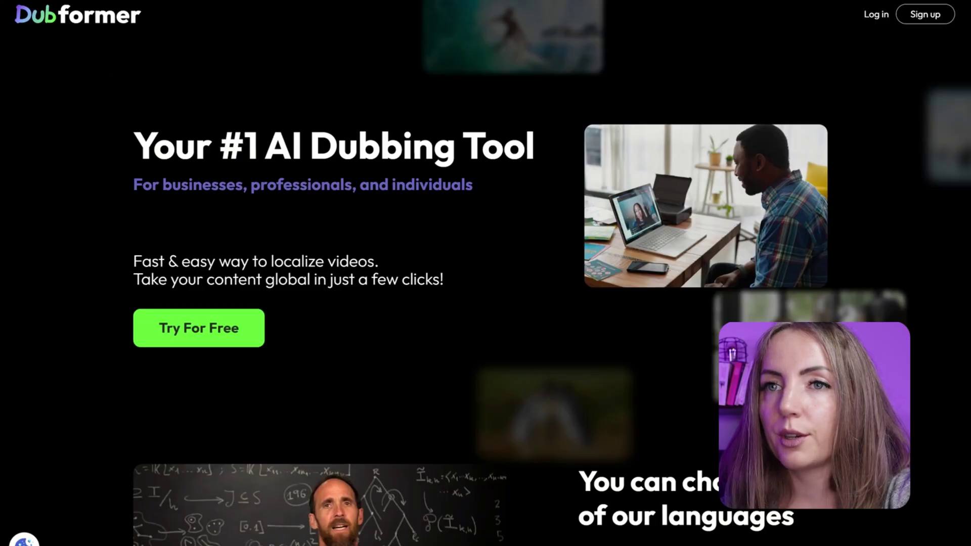
Sign up for a free account: decline cookies, enter your name, choose Personal use
{"action": "left_click", "coordinate": [226, 330]}
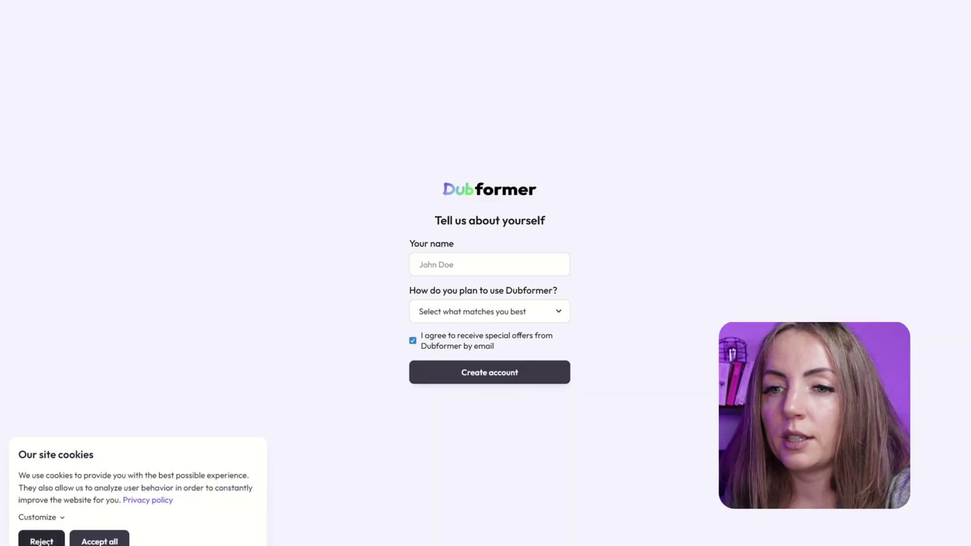
{"action": "left_click", "coordinate": [43, 541]}
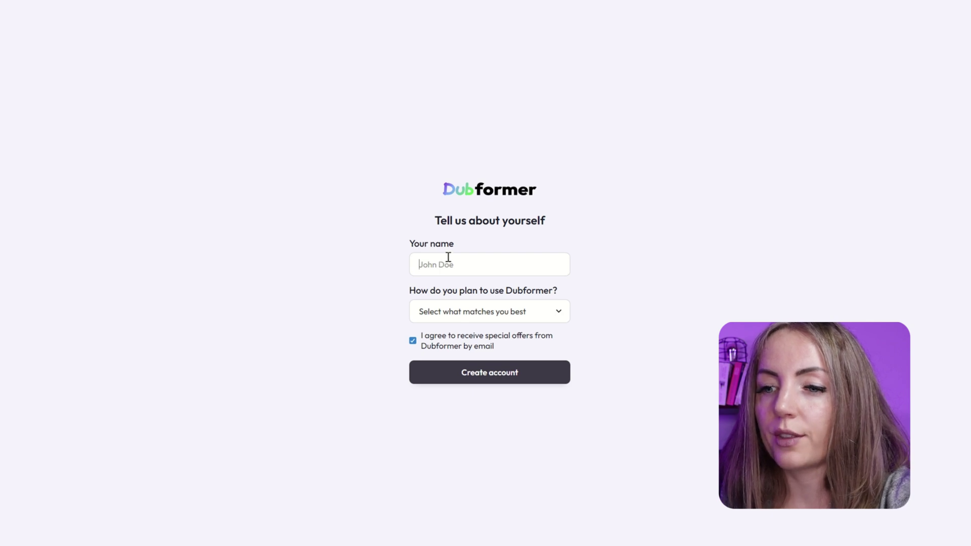
{"action": "type", "text": "Ad"}
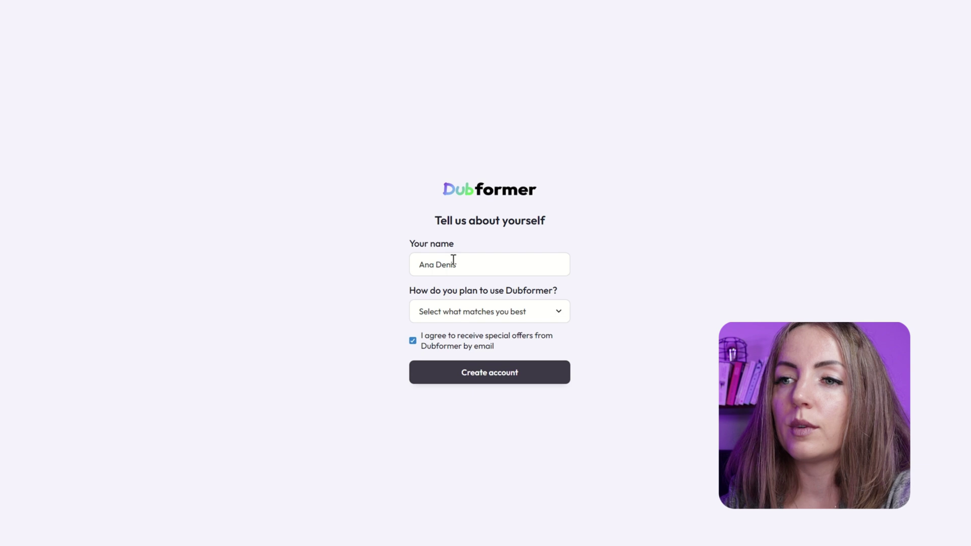
{"action": "left_click", "coordinate": [464, 316]}
{"action": "left_click", "coordinate": [455, 347]}
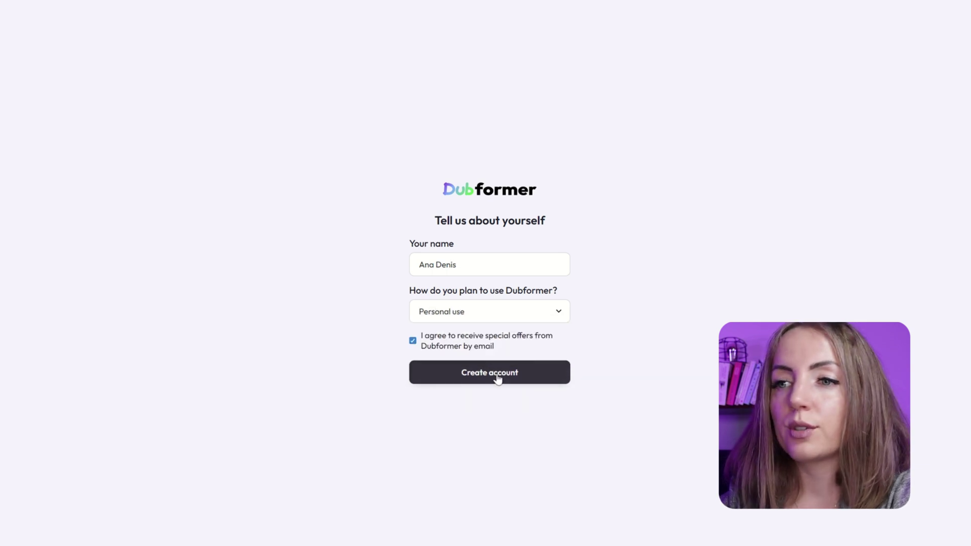
{"action": "left_click", "coordinate": [495, 374]}
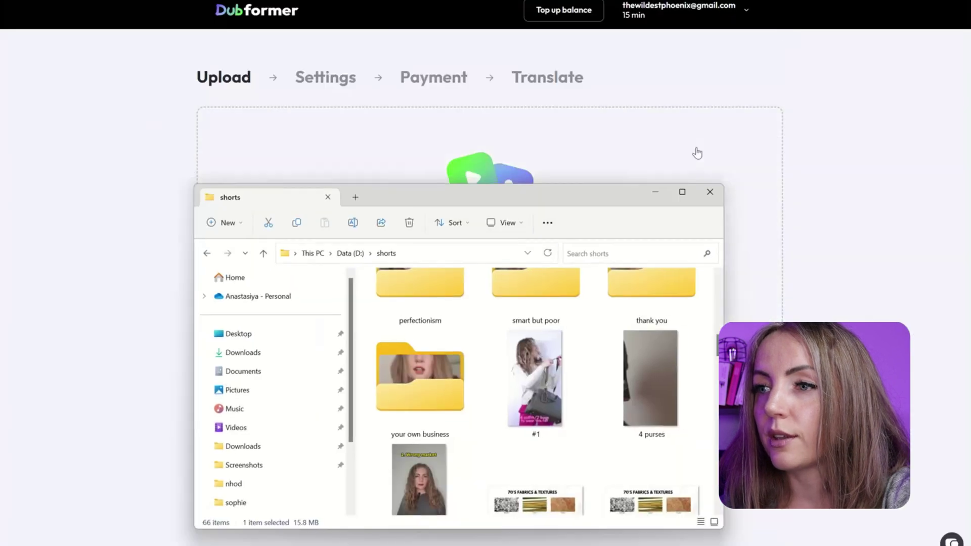
Drag 'google images j lo' from the shorts folder onto Dubformer's upload area
{"action": "left_click_drag", "start_coordinate": [593, 199], "coordinate": [386, 179]}
{"action": "scroll", "coordinate": [438, 343], "scroll_direction": "down", "scroll_amount": 10}
{"action": "scroll", "coordinate": [438, 345], "scroll_direction": "up", "scroll_amount": 3}
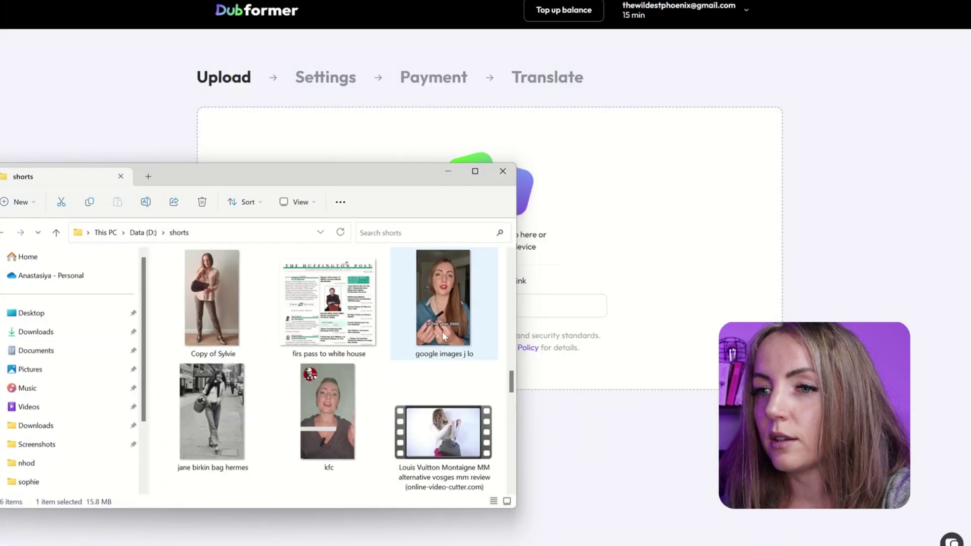
{"action": "left_click", "coordinate": [444, 311]}
{"action": "left_click_drag", "start_coordinate": [560, 217], "coordinate": [561, 175]}
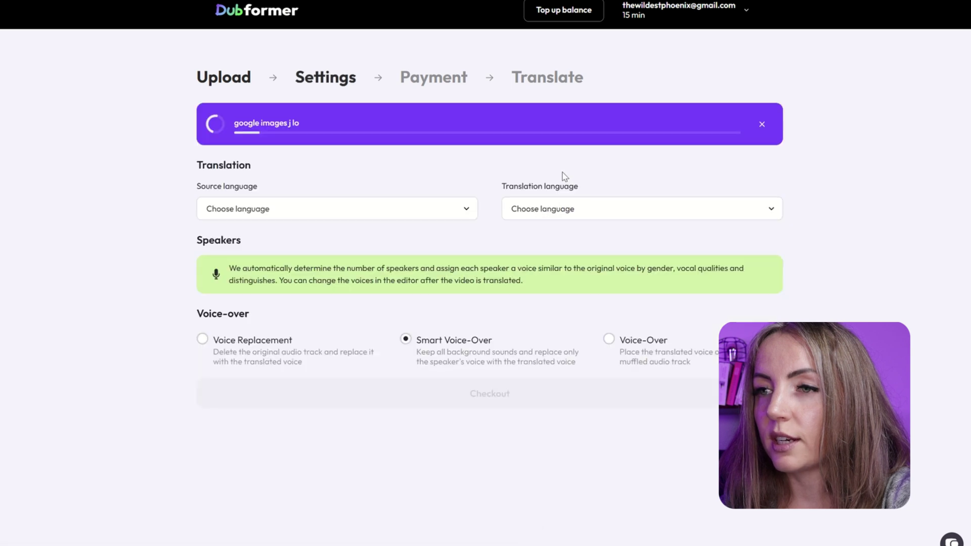
Set the source language to English and the translation to Spanish (Spain), keeping Smart Voice-Over
{"action": "left_click", "coordinate": [419, 208]}
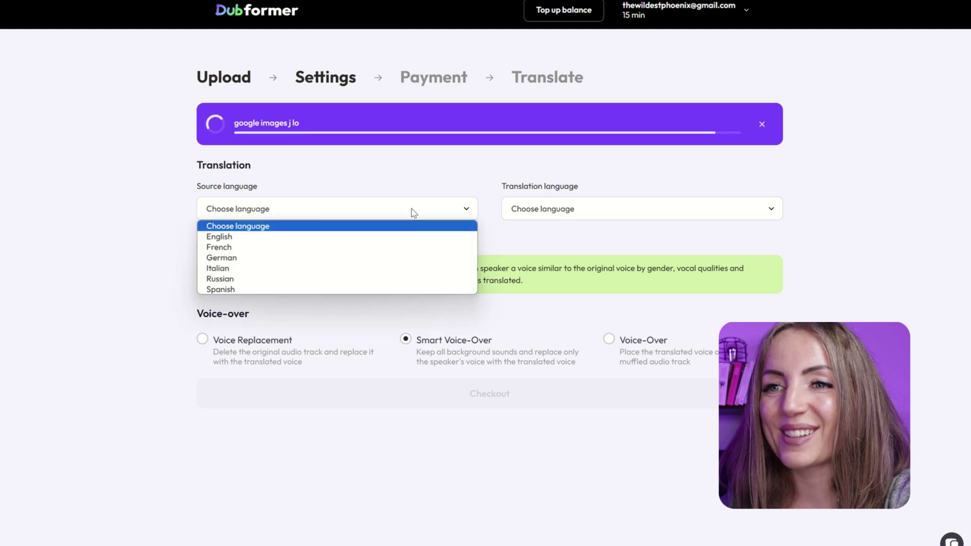
{"action": "left_click", "coordinate": [347, 238]}
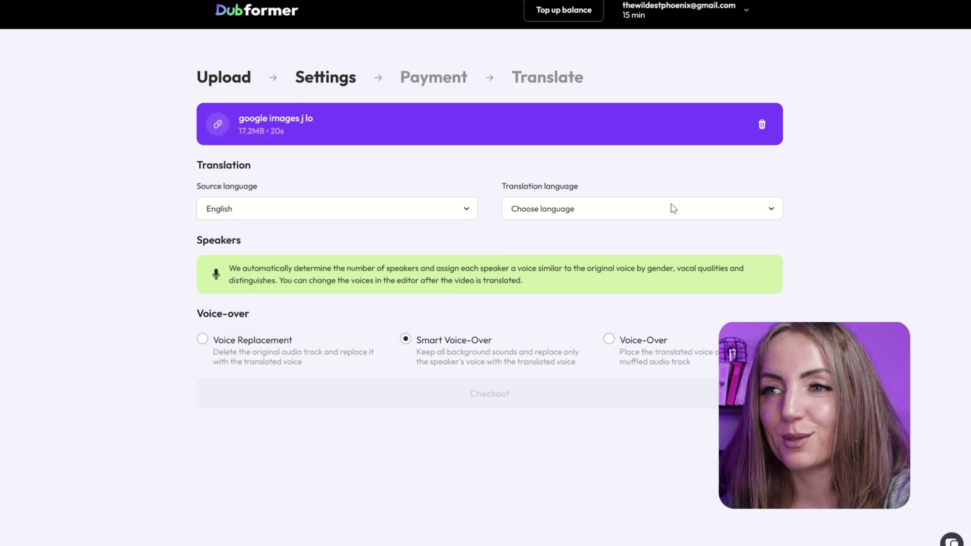
{"action": "left_click", "coordinate": [625, 212]}
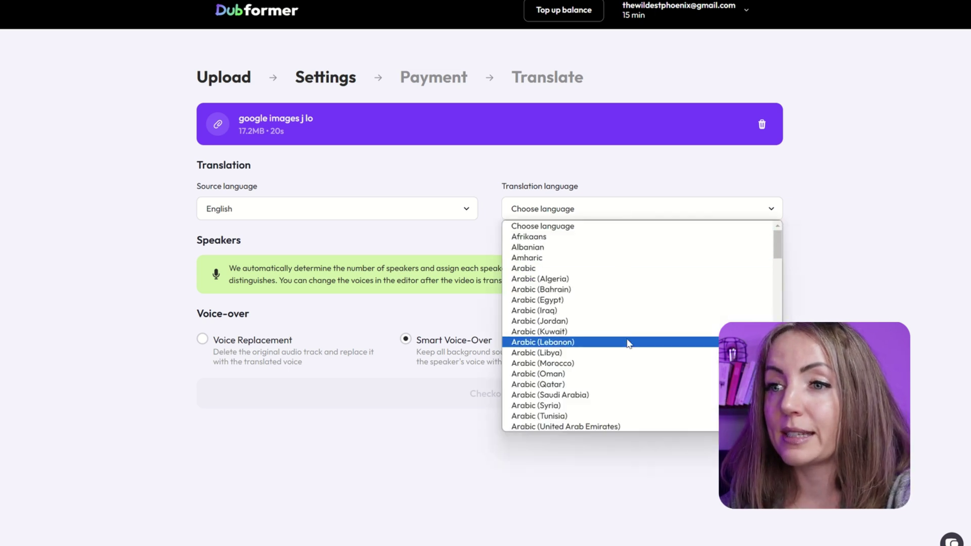
{"action": "scroll", "coordinate": [627, 349], "scroll_direction": "down", "scroll_amount": 3}
{"action": "scroll", "coordinate": [627, 332], "scroll_direction": "down", "scroll_amount": 8}
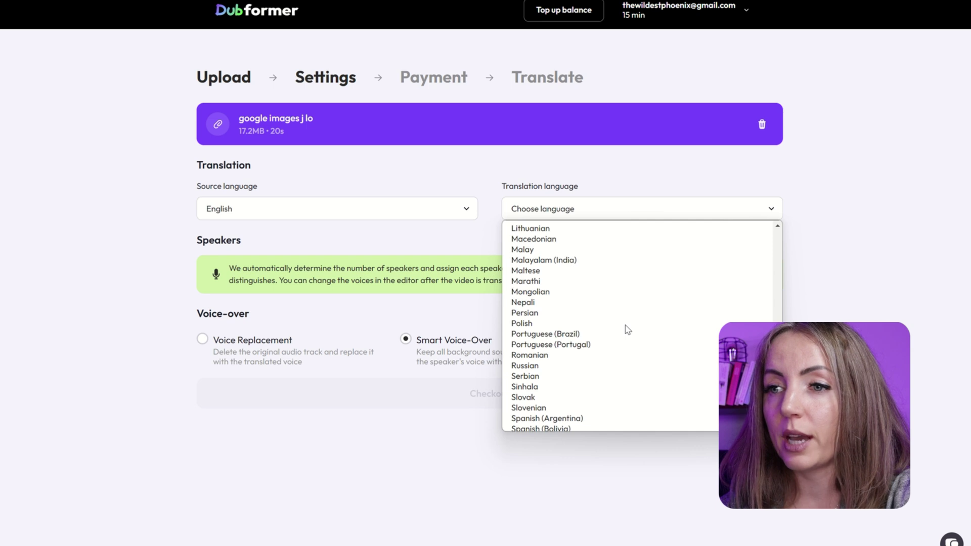
{"action": "scroll", "coordinate": [628, 329], "scroll_direction": "down", "scroll_amount": 2}
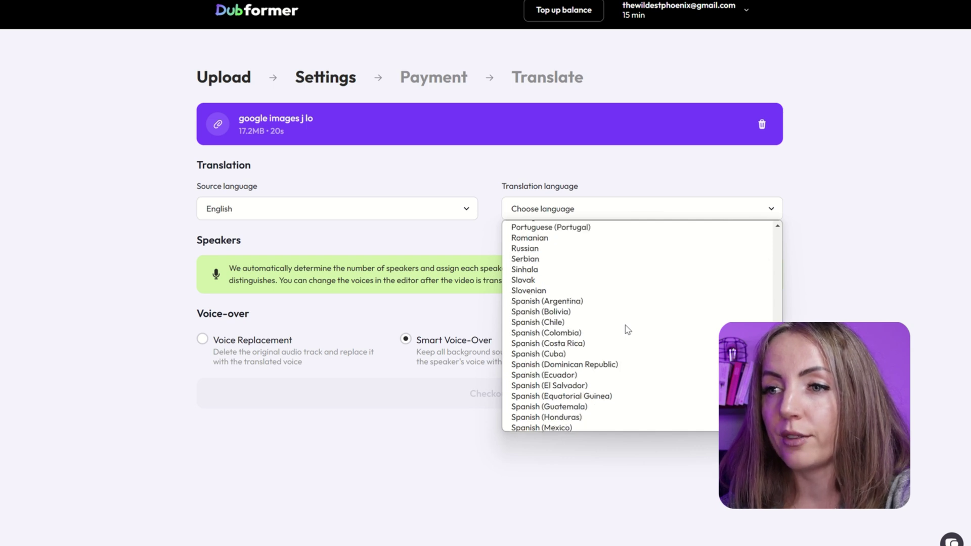
{"action": "scroll", "coordinate": [627, 329], "scroll_direction": "down", "scroll_amount": 3}
{"action": "left_click", "coordinate": [621, 370]}
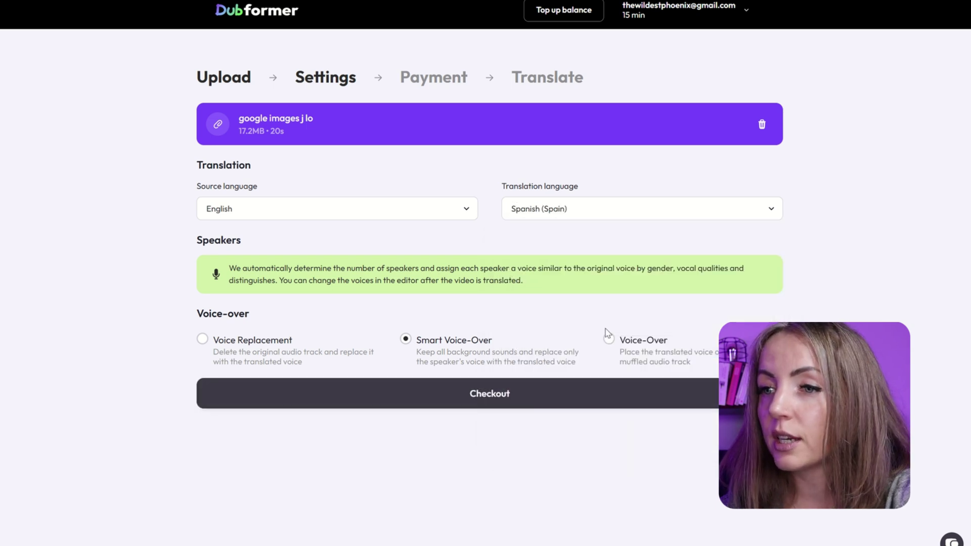
{"action": "double_click", "coordinate": [561, 186]}
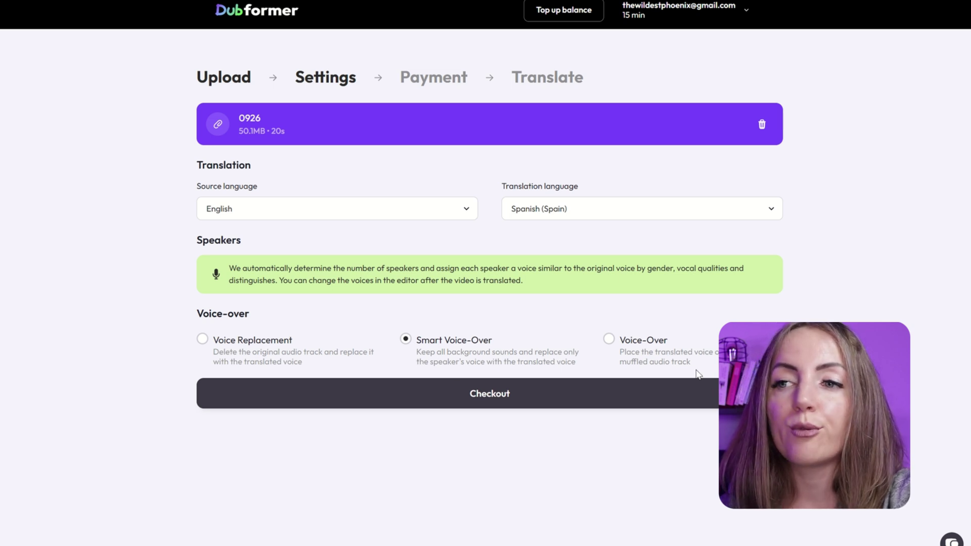
Check out and pay to start the Spanish (Spain) translation, leaving 14 min of balance
{"action": "left_click", "coordinate": [530, 394]}
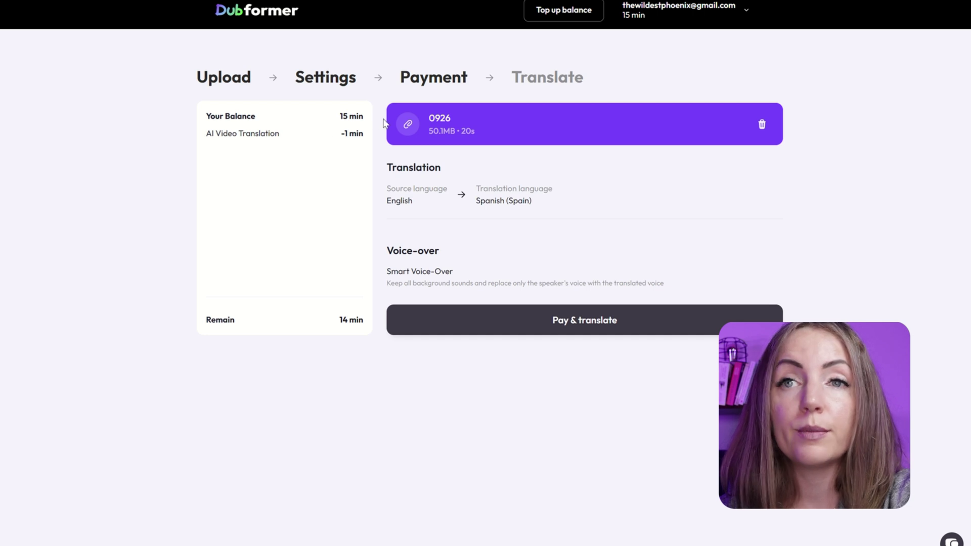
{"action": "left_click_drag", "start_coordinate": [341, 322], "coordinate": [373, 323]}
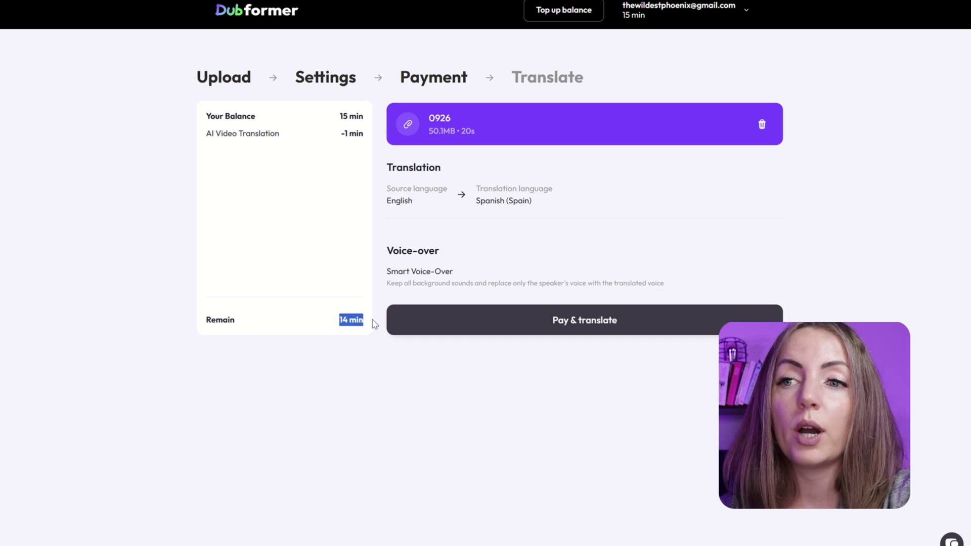
{"action": "left_click", "coordinate": [627, 331]}
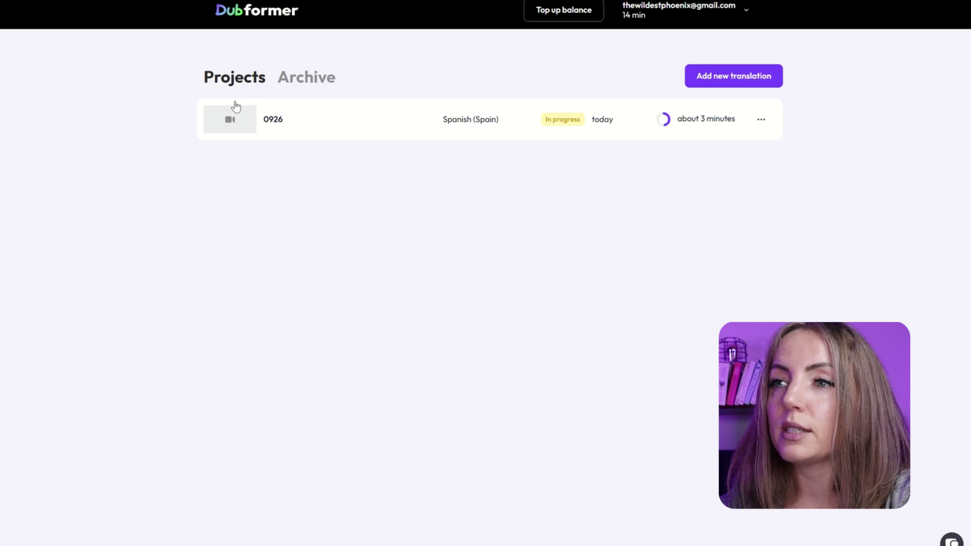
Review the 0926 row's archive/delete and download options, then open its transcription editor
{"action": "left_click", "coordinate": [762, 121]}
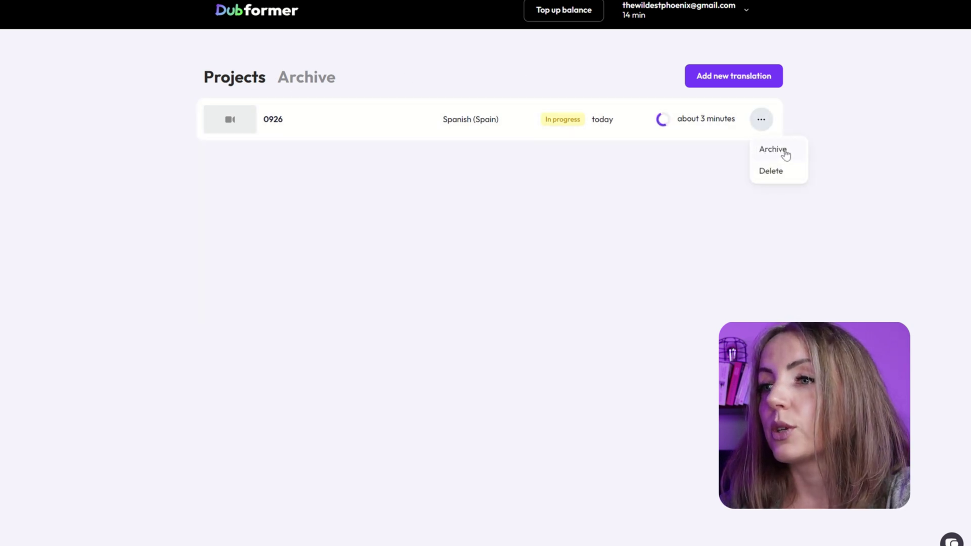
{"action": "left_click", "coordinate": [637, 98]}
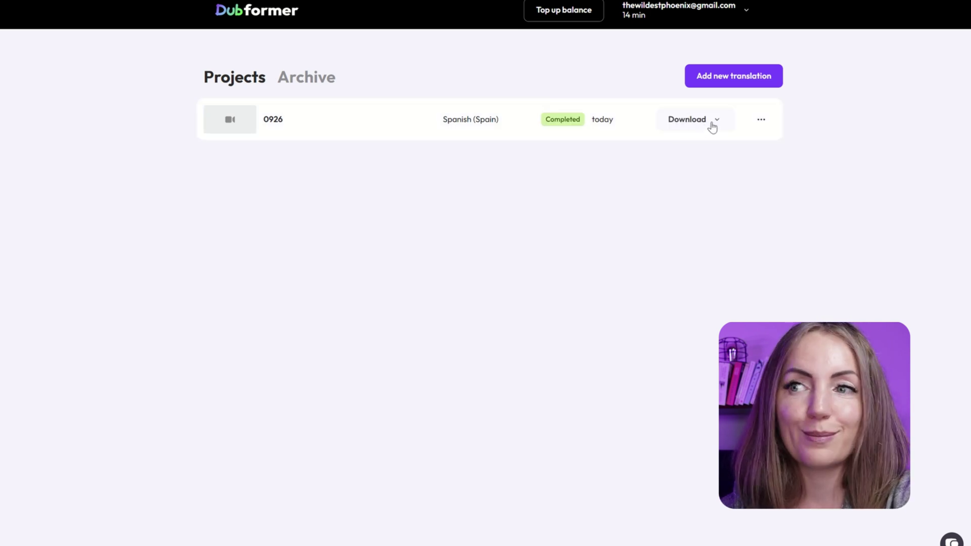
{"action": "left_click", "coordinate": [716, 122]}
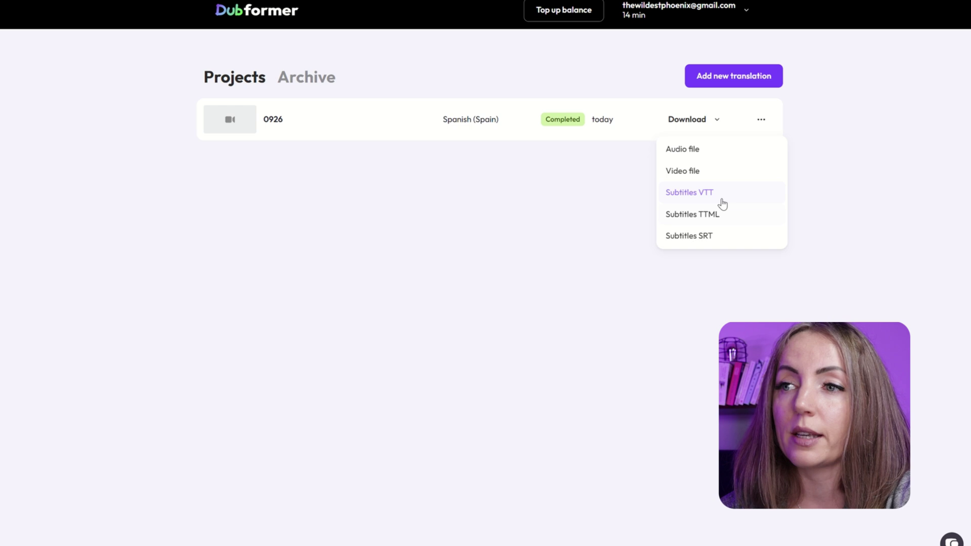
{"action": "left_click", "coordinate": [636, 206]}
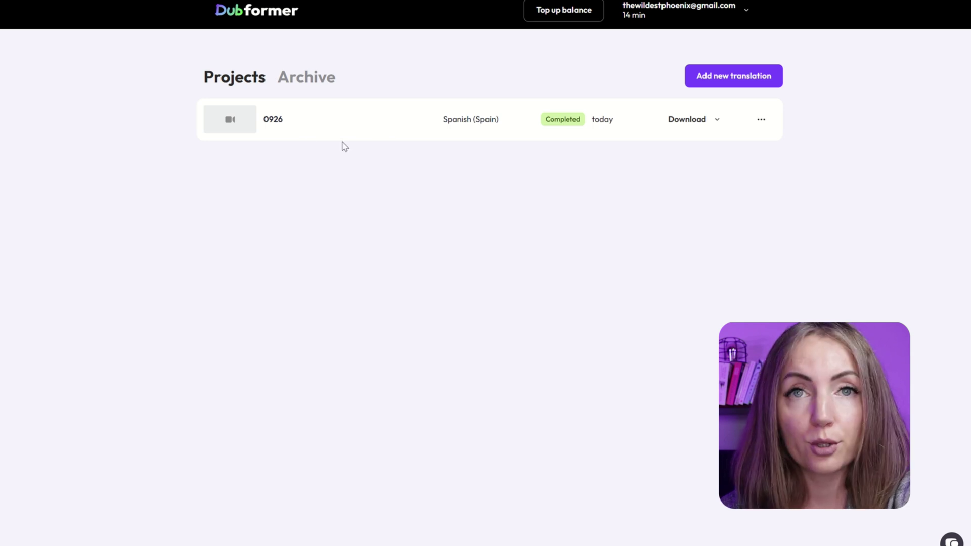
{"action": "left_click", "coordinate": [384, 120]}
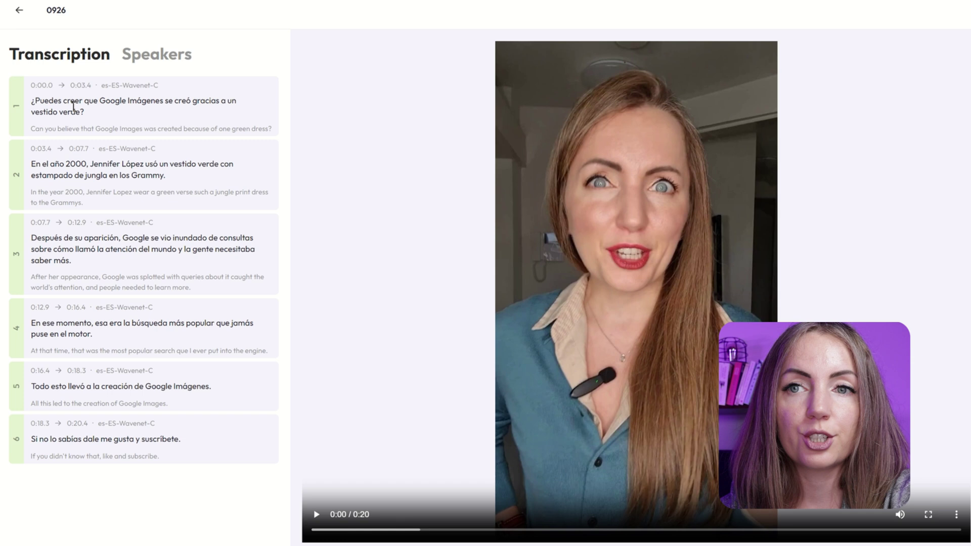
Edit the first Spanish line after 'creer', view Speakers, then return to the transcription list
{"action": "left_click", "coordinate": [94, 109]}
{"action": "left_click_drag", "start_coordinate": [31, 101], "coordinate": [111, 101]}
{"action": "left_click", "coordinate": [110, 101]}
{"action": "left_click", "coordinate": [83, 101]}
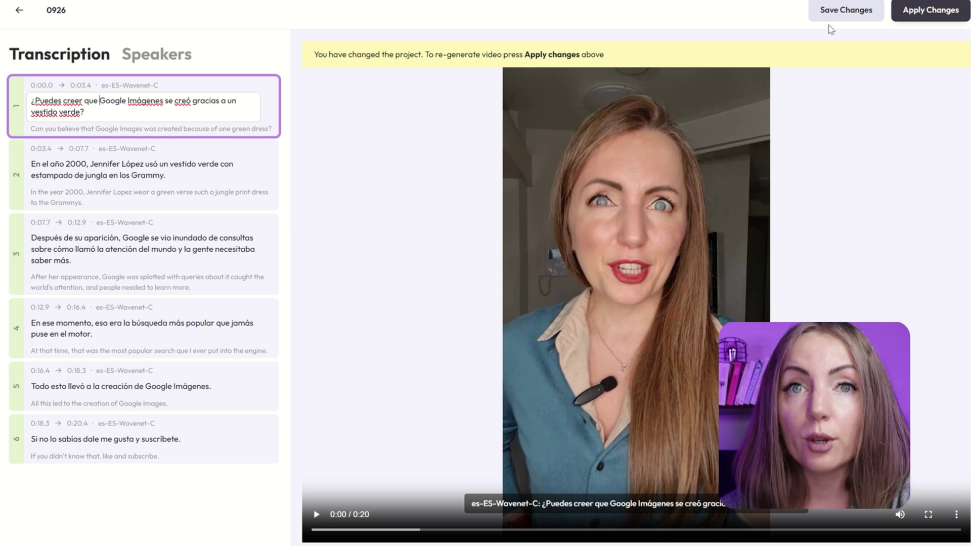
{"action": "left_click", "coordinate": [164, 56]}
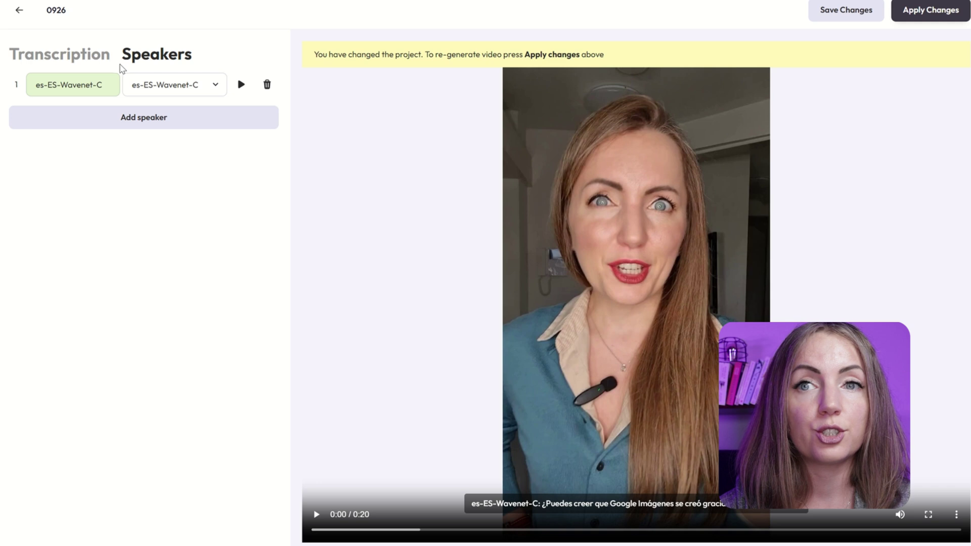
{"action": "left_click", "coordinate": [930, 10]}
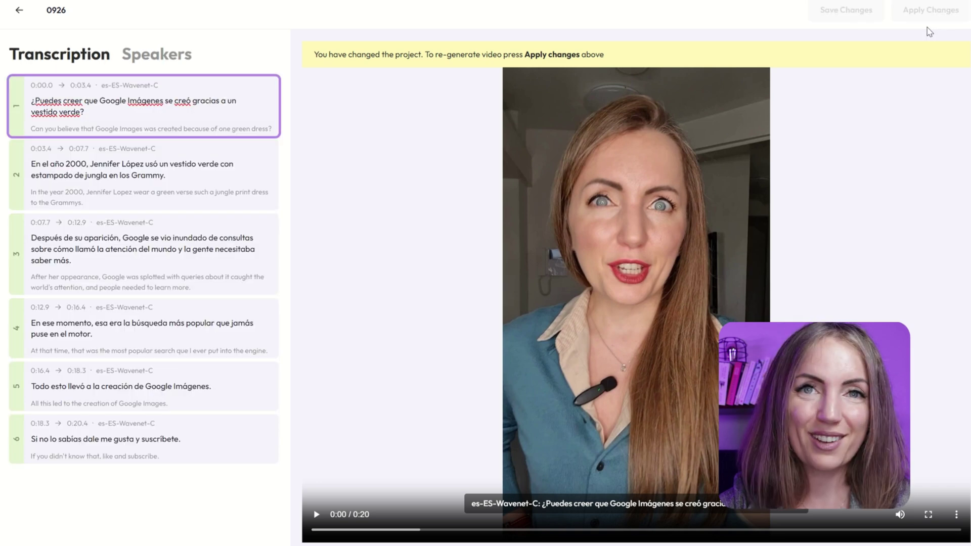